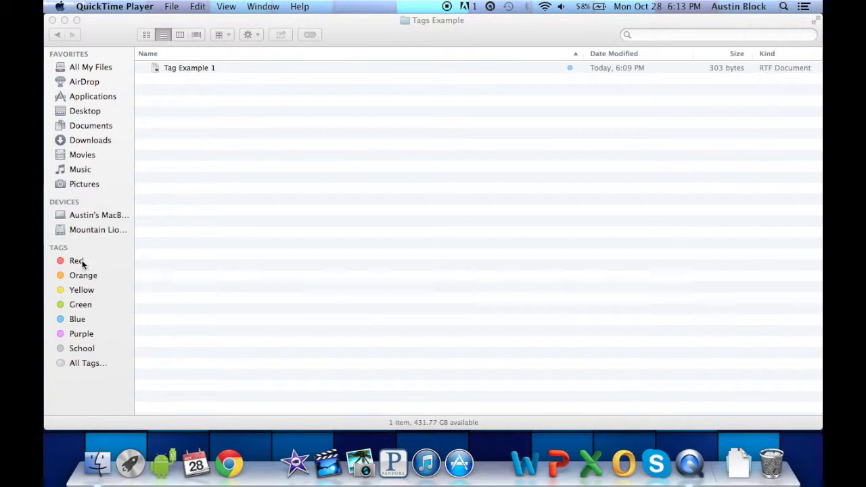
Step: View the Tags Example folder as icons and list the files tagged Blue
click(348, 67)
click(530, 118)
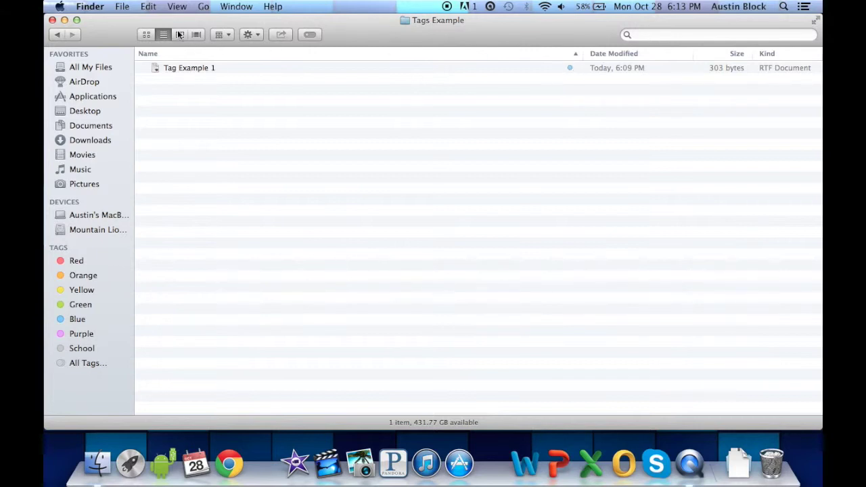
click(146, 34)
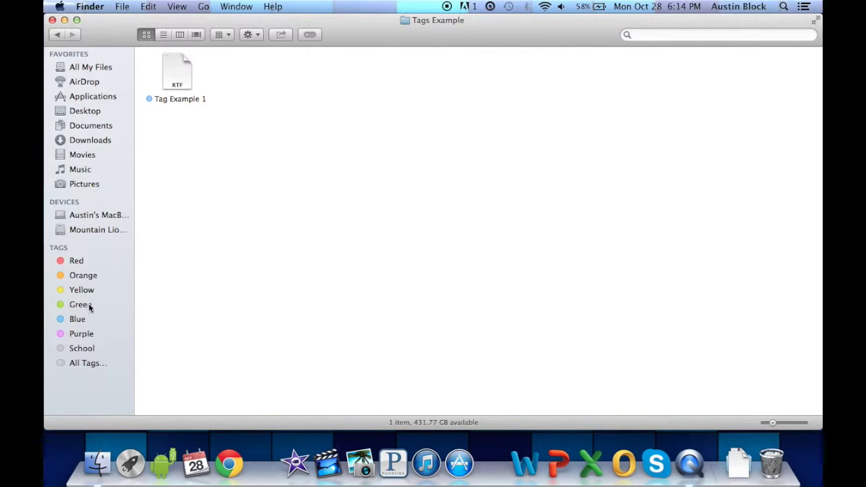
click(76, 319)
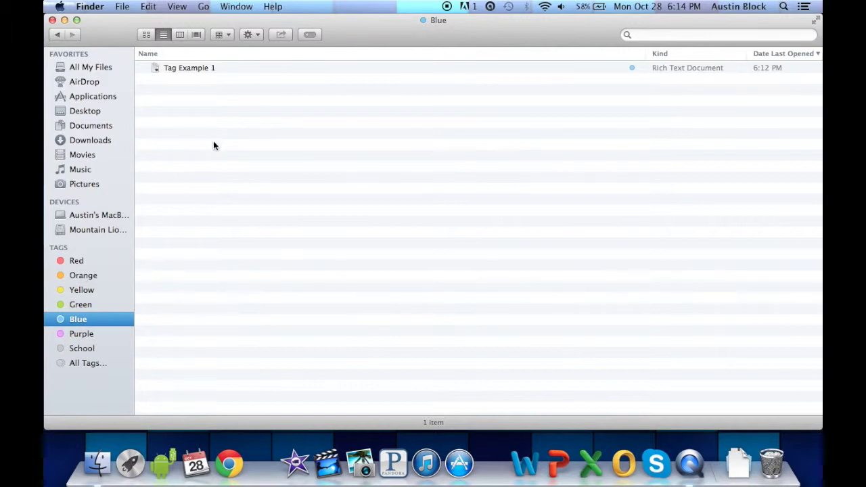
click(207, 70)
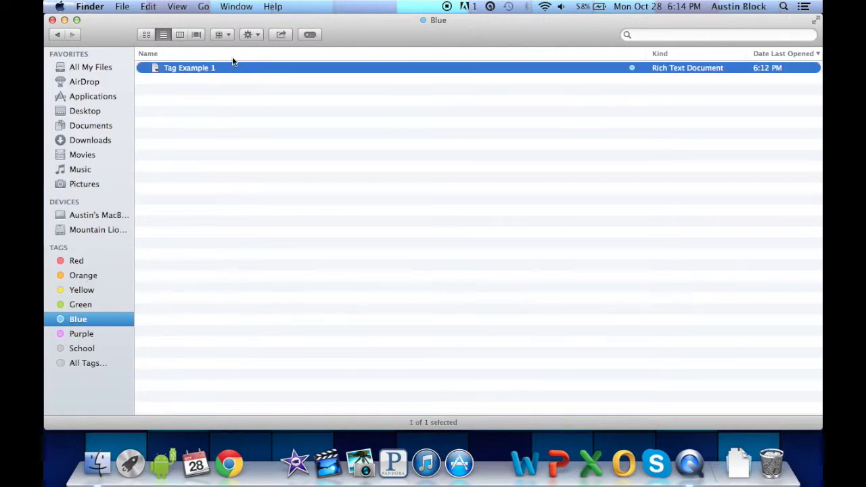
click(606, 103)
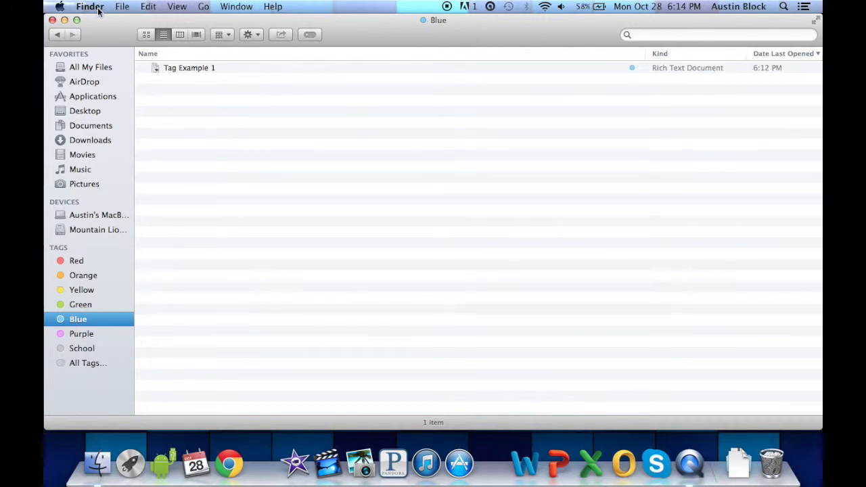
Step: Paste the copied image 426364.jpg into the Tags Example folder inside Documents
click(247, 182)
click(86, 125)
double_click(205, 66)
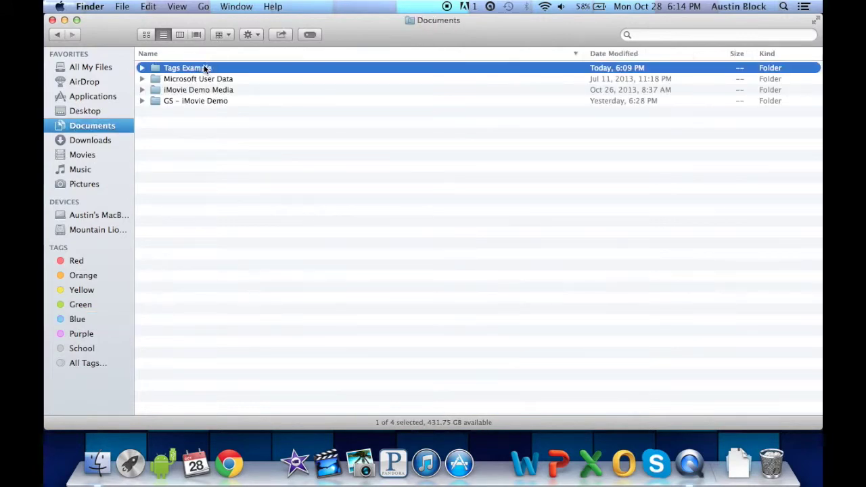
key(super+v)
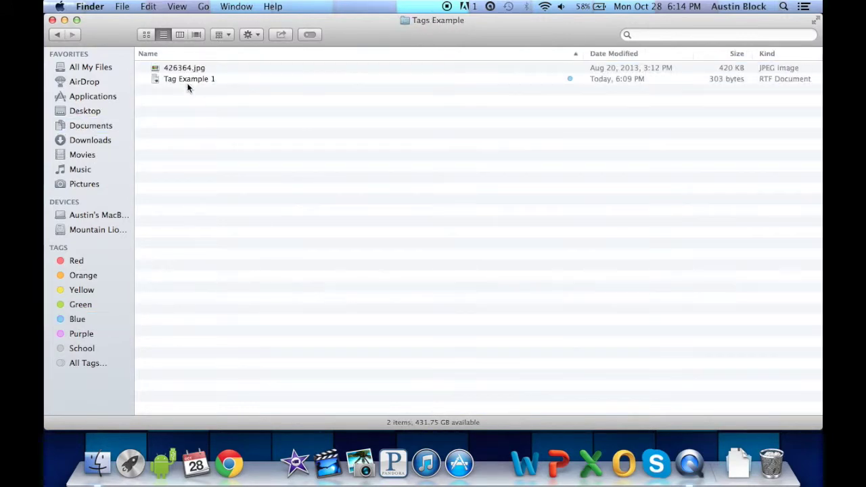
Step: Assign the Purple tag to the image 426364.jpg
click(177, 67)
click(518, 183)
click(535, 68)
right_click(535, 68)
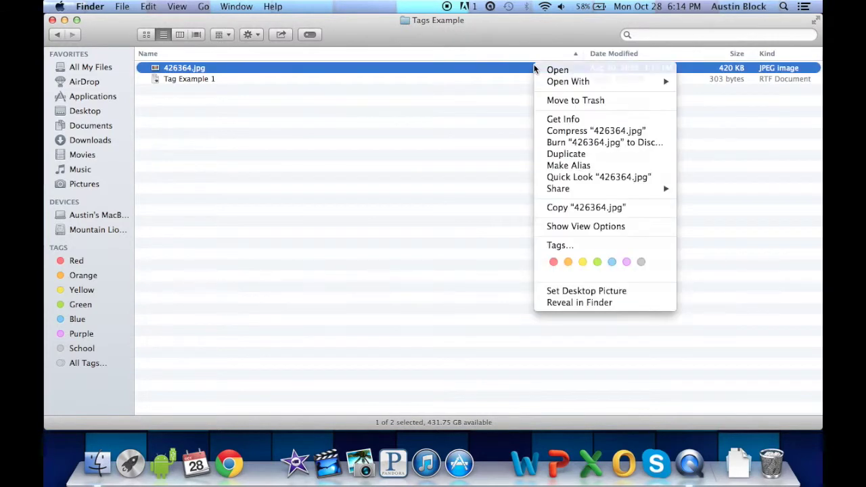
click(531, 68)
right_click(531, 67)
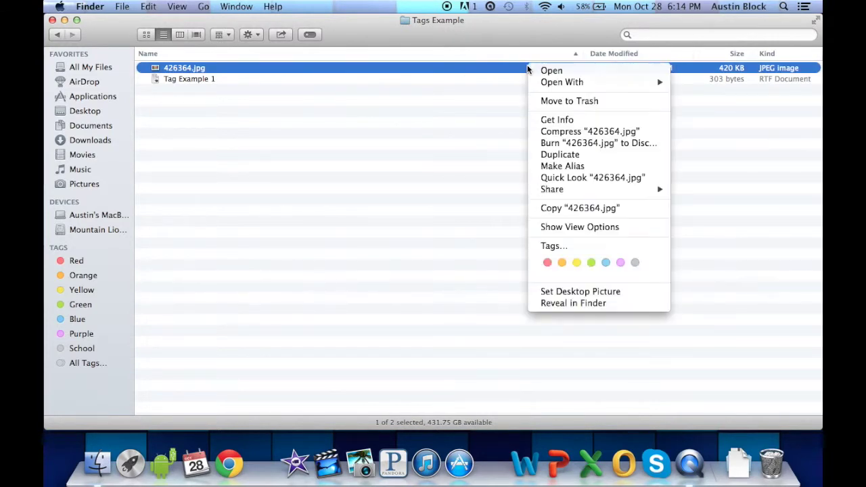
click(620, 263)
click(514, 199)
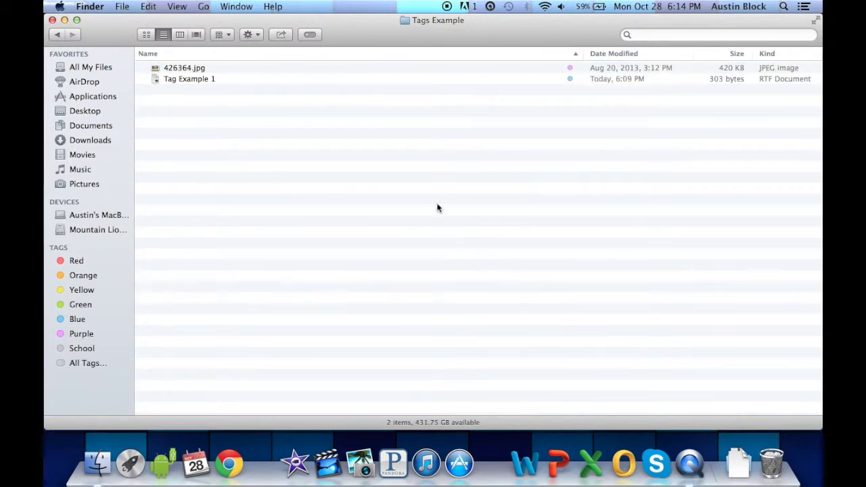
Step: Show the files tagged Purple and return to the Tags Example folder in Documents
click(83, 339)
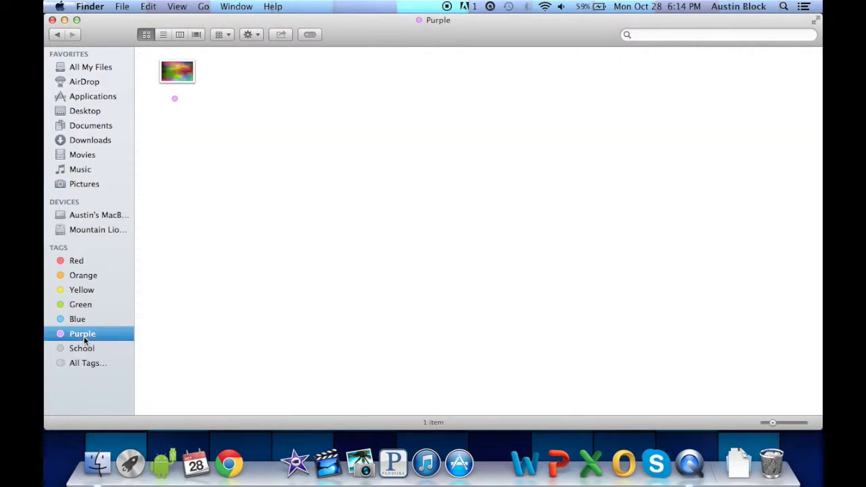
drag(254, 132, 187, 83)
click(254, 154)
click(89, 127)
double_click(200, 68)
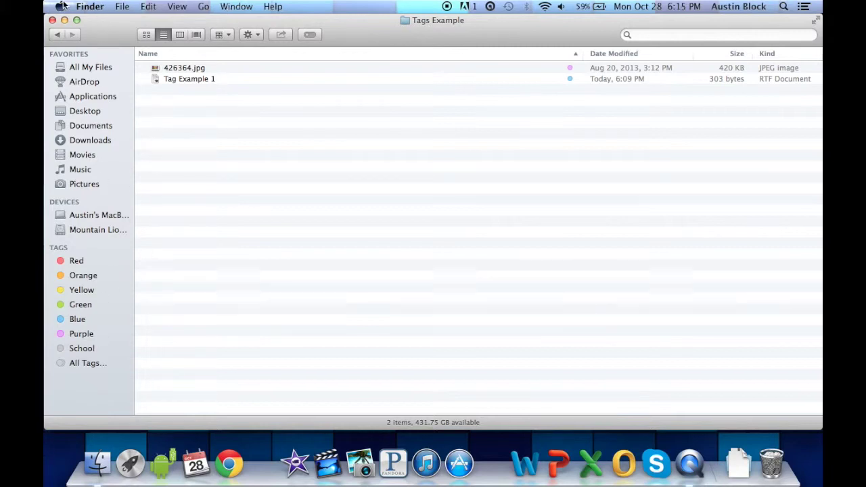
Step: Rename the Purple tag to "YouTube Demo Photos" in the Finder preferences and close them
click(94, 8)
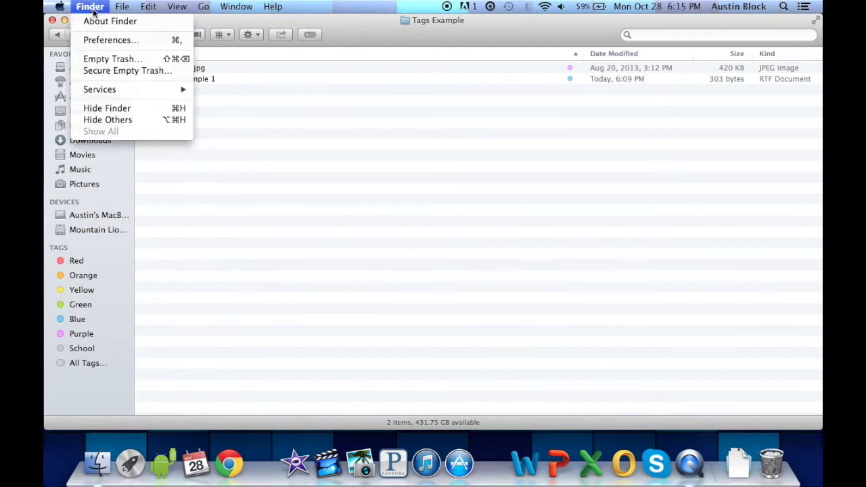
click(108, 40)
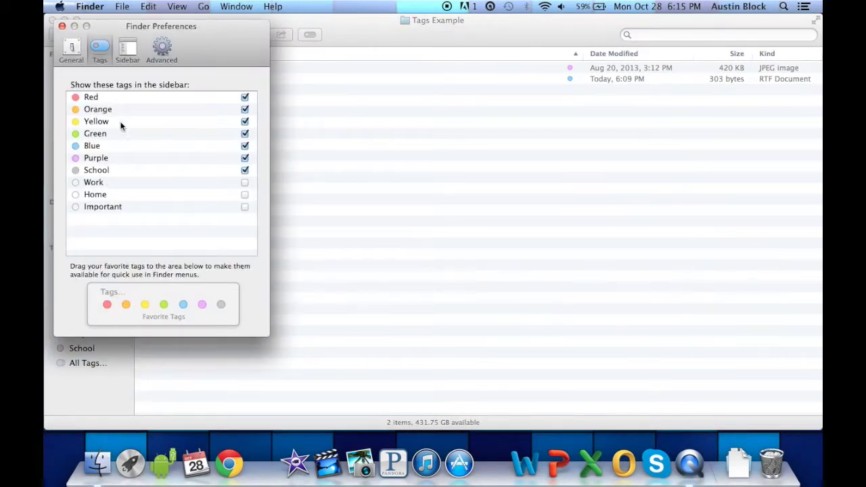
double_click(93, 160)
key(BackSpace)
text(YouTube)
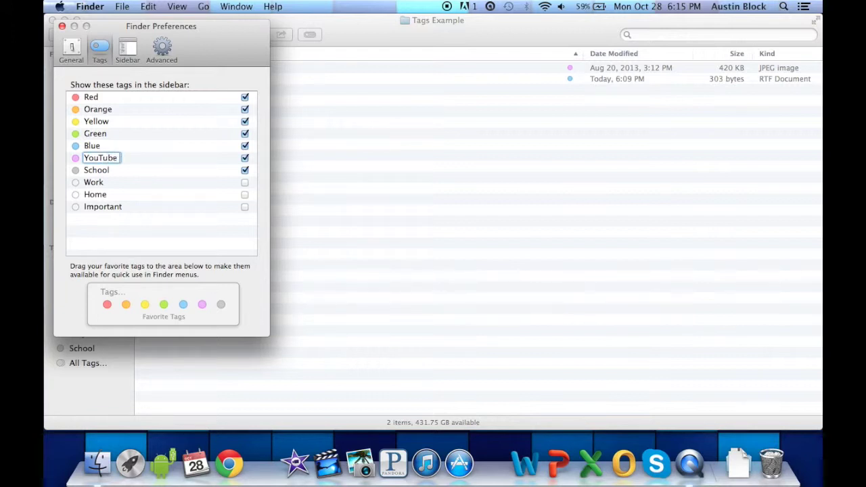
text( Demo Photos)
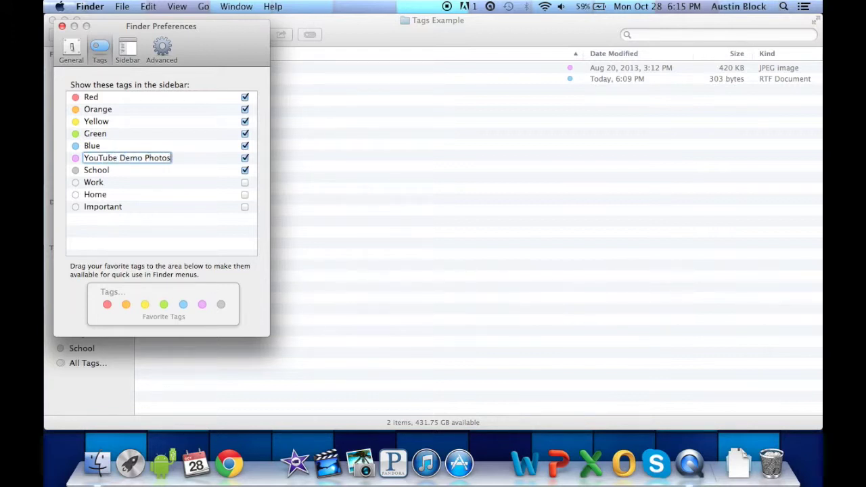
key(Return)
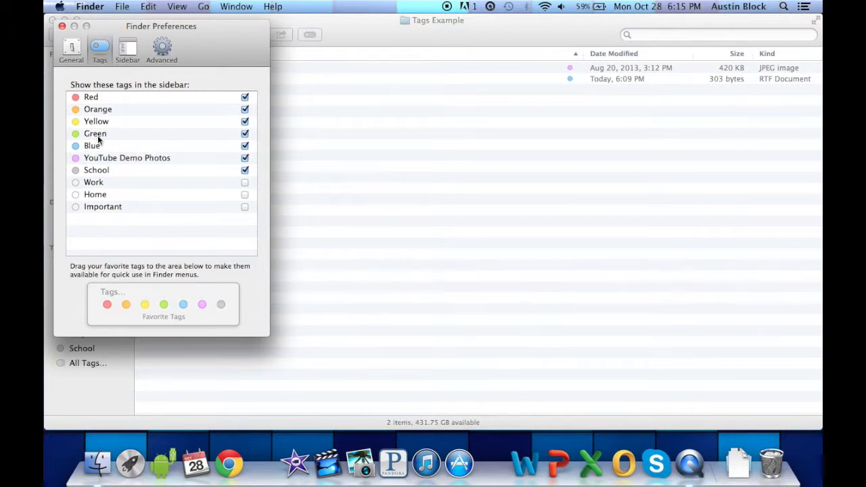
click(61, 26)
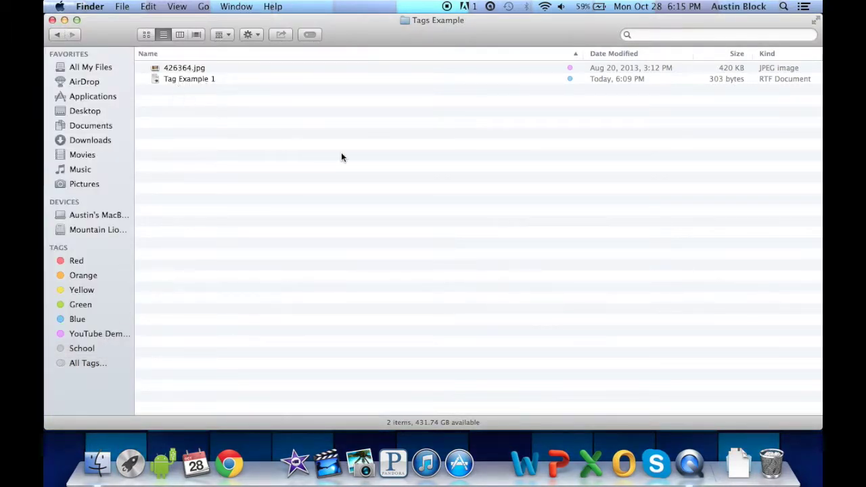
Step: Show the files that carry the YouTube Demo Photos tag
click(293, 69)
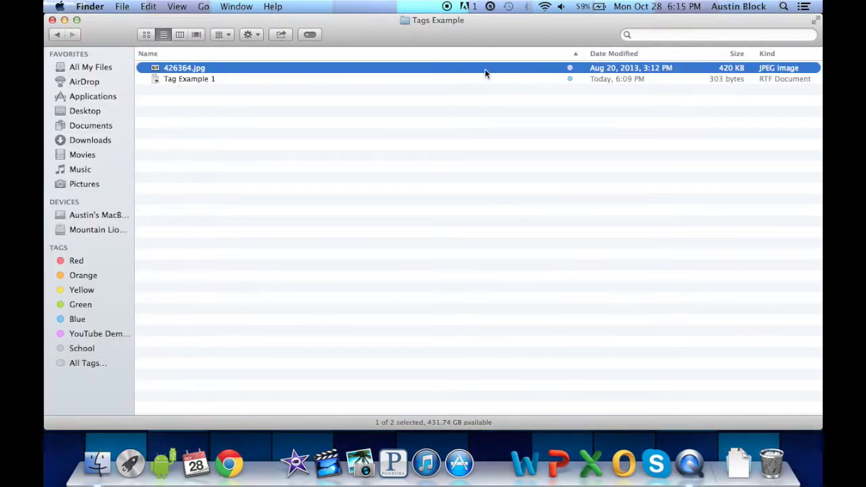
click(512, 118)
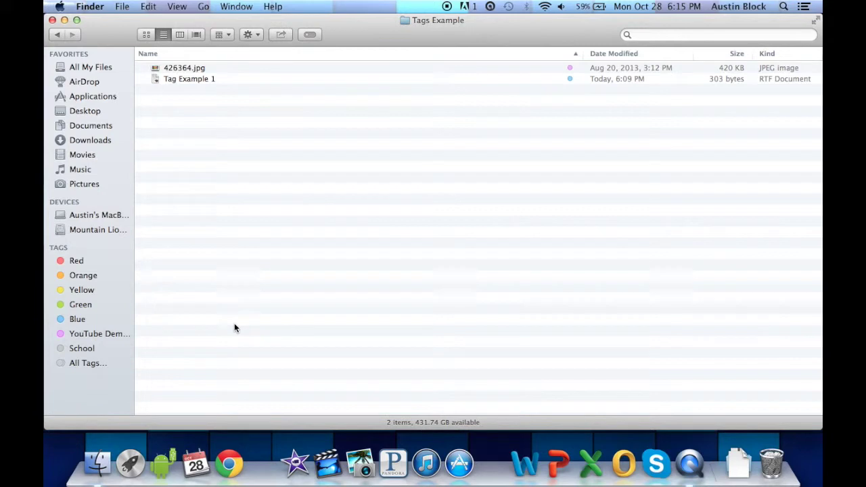
click(92, 335)
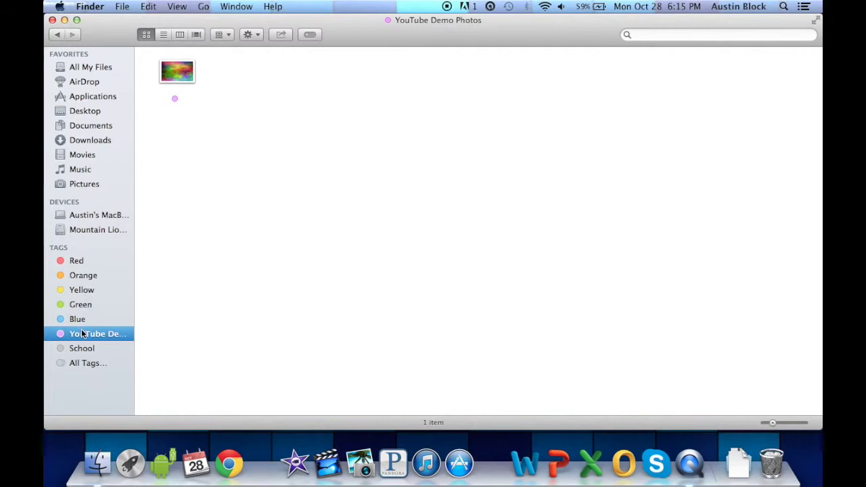
Step: Add the Green tag to Tag Example 1 in the Tags Example folder and show the folder as icons
click(84, 126)
double_click(207, 68)
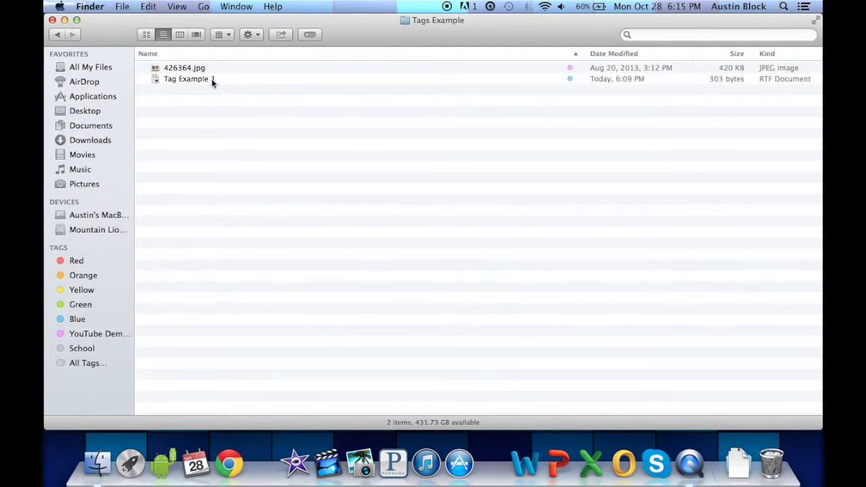
click(210, 79)
right_click(226, 79)
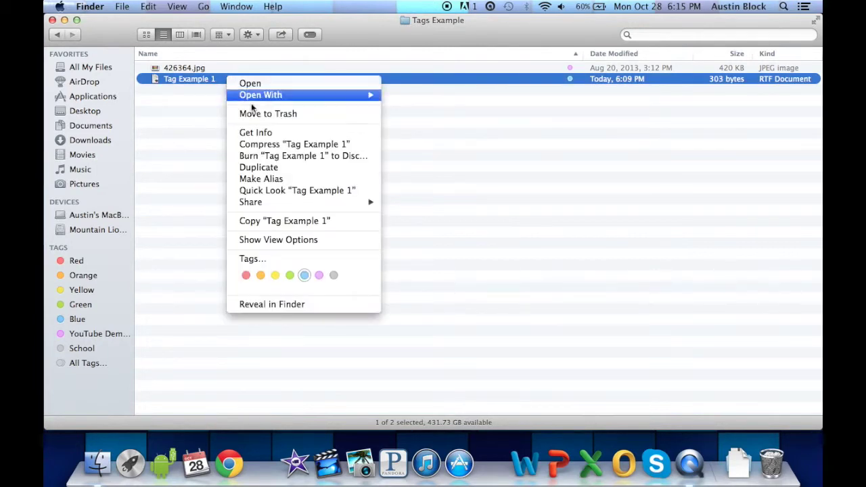
click(291, 277)
click(257, 194)
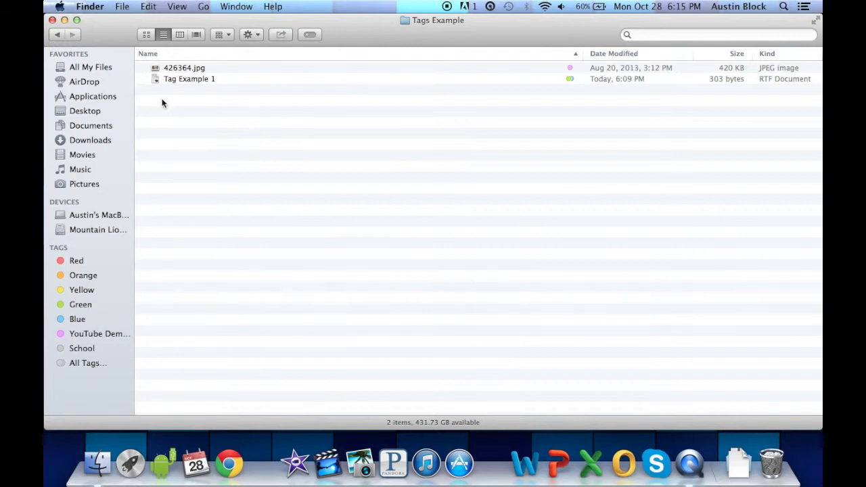
click(147, 34)
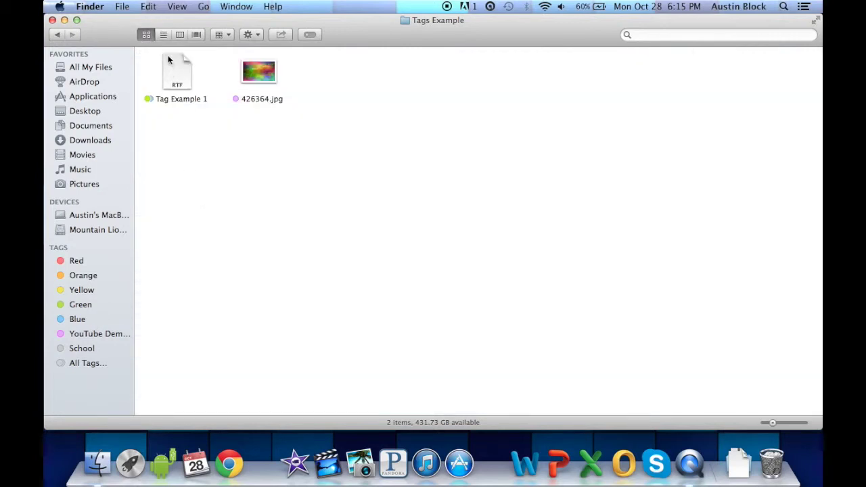
Step: Switch to TextEdit and create a new document containing the text "This is a test."
click(129, 460)
click(437, 211)
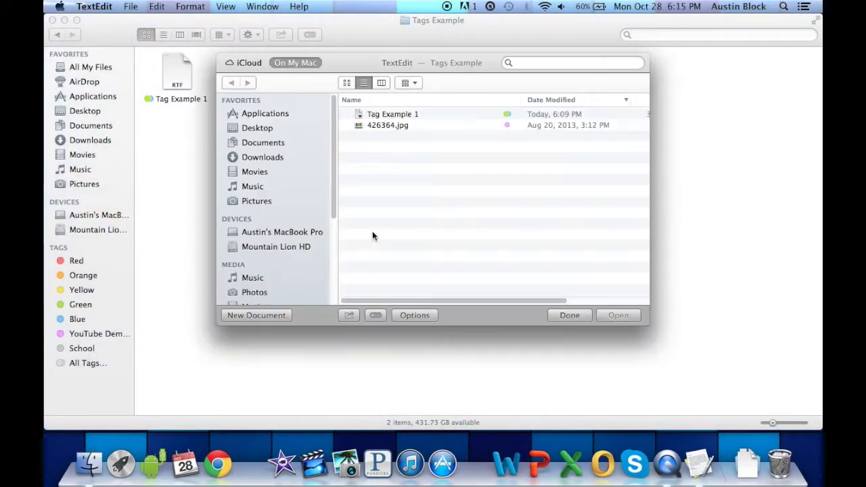
click(238, 317)
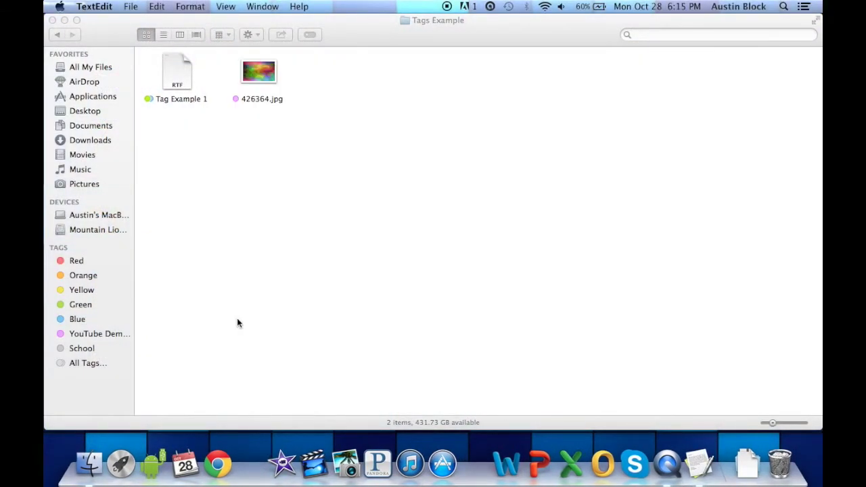
text(T)
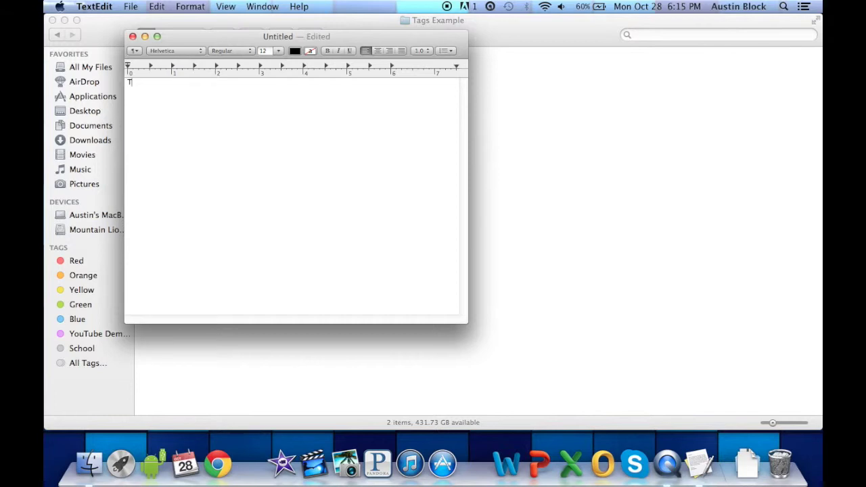
text(his is a test.)
Step: Start saving the document and assign it the Blue and YouTube Demo Photos tags
click(131, 6)
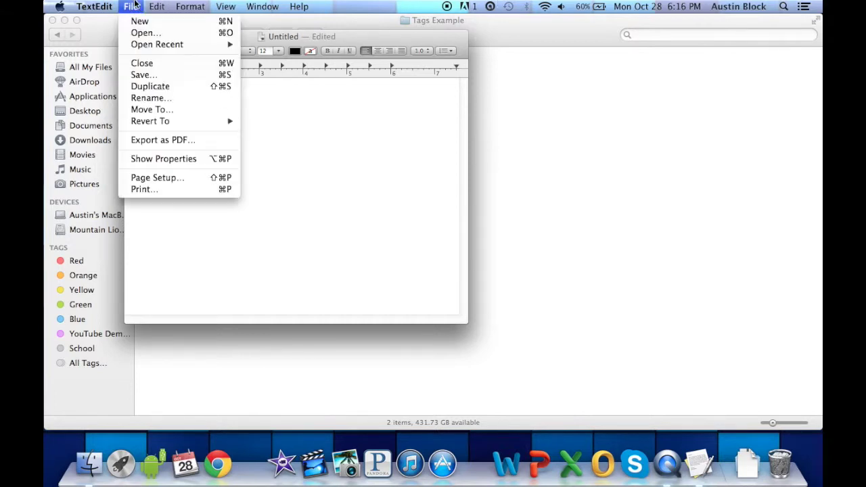
click(160, 74)
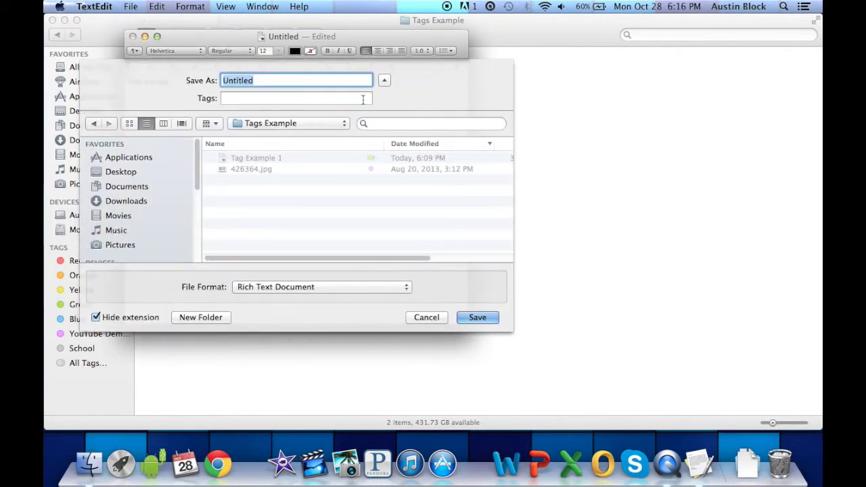
click(291, 99)
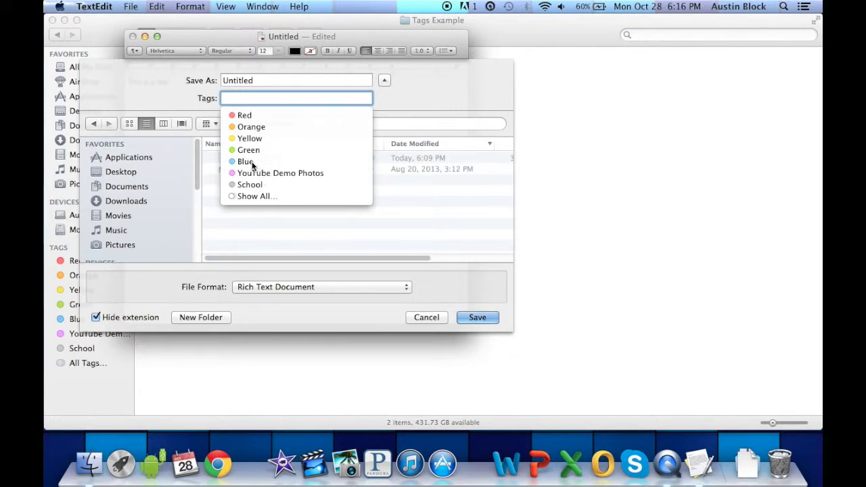
click(261, 162)
click(278, 161)
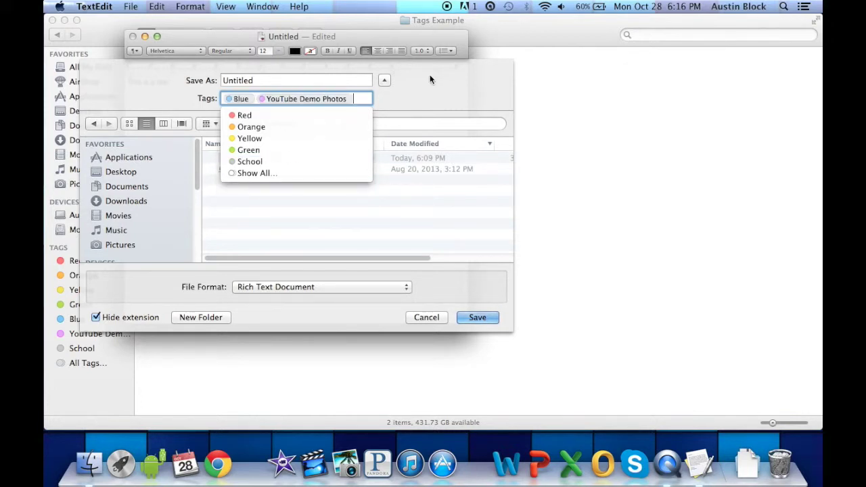
Step: Save the document as DemoText in the Tags Example folder, close it and return to Finder
click(285, 93)
double_click(285, 81)
text(D)
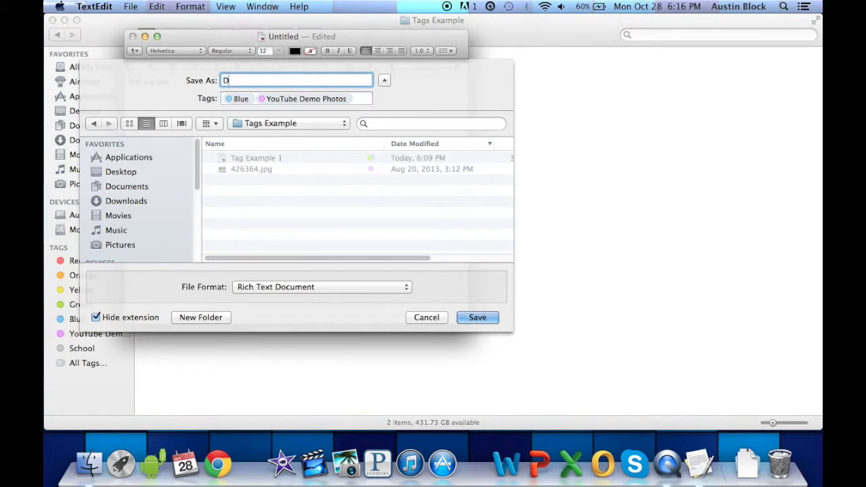
text(emoText)
click(488, 320)
click(134, 35)
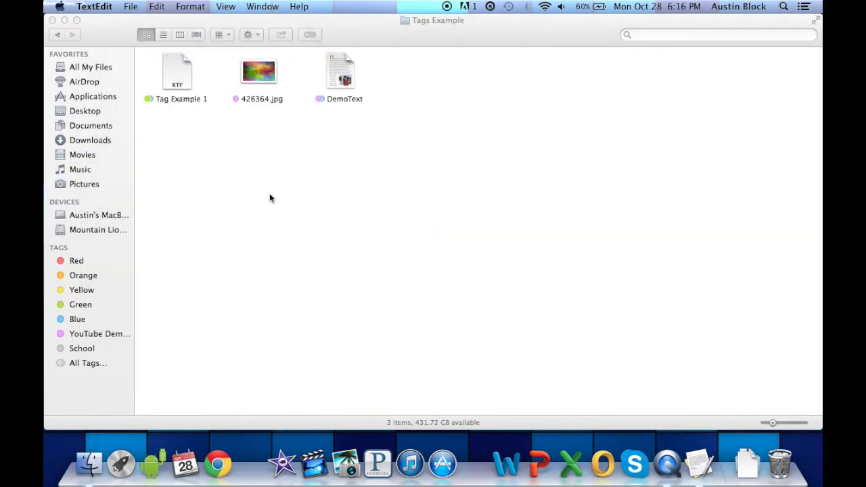
click(275, 207)
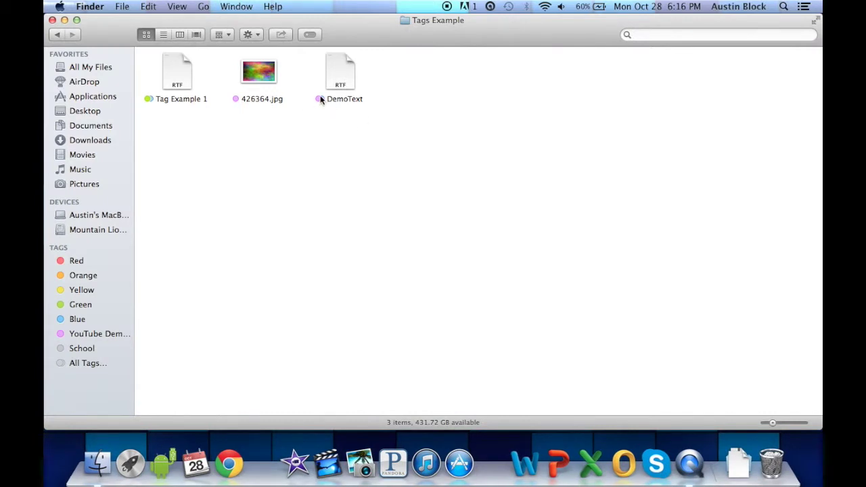